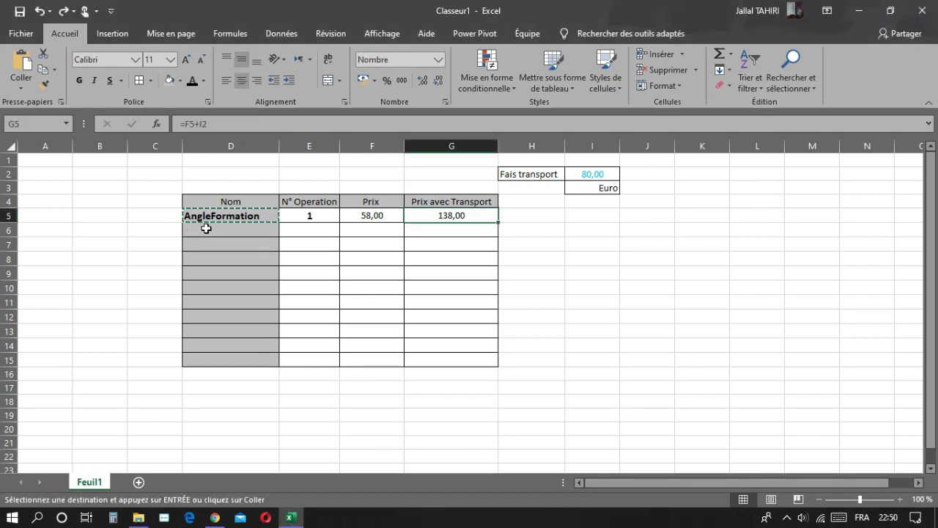
- Copy AngleFormation from D5 into D6 and D7, then cancel the pending copy
{"action": "left_click", "coordinate": [232, 212]}
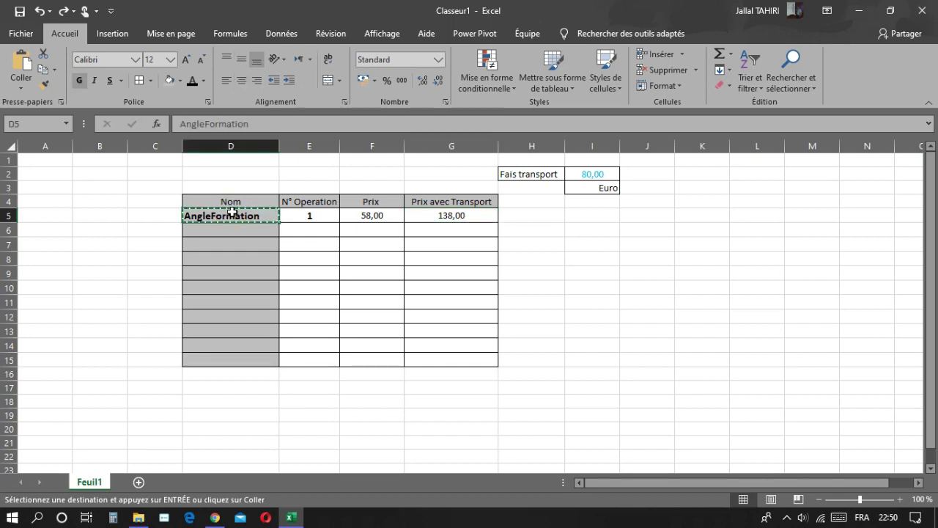
{"action": "left_click", "coordinate": [223, 231]}
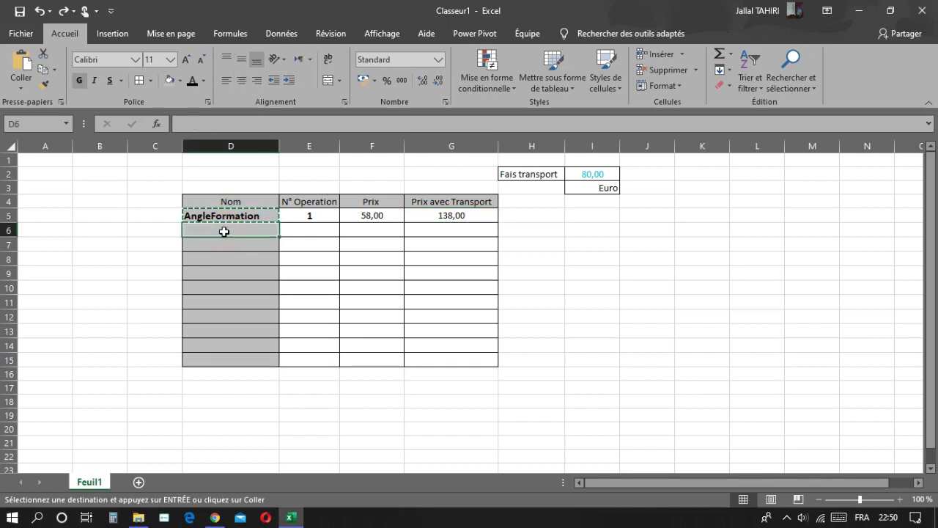
{"action": "type", "text": "AngleFormation"}
{"action": "right_click", "coordinate": [237, 213]}
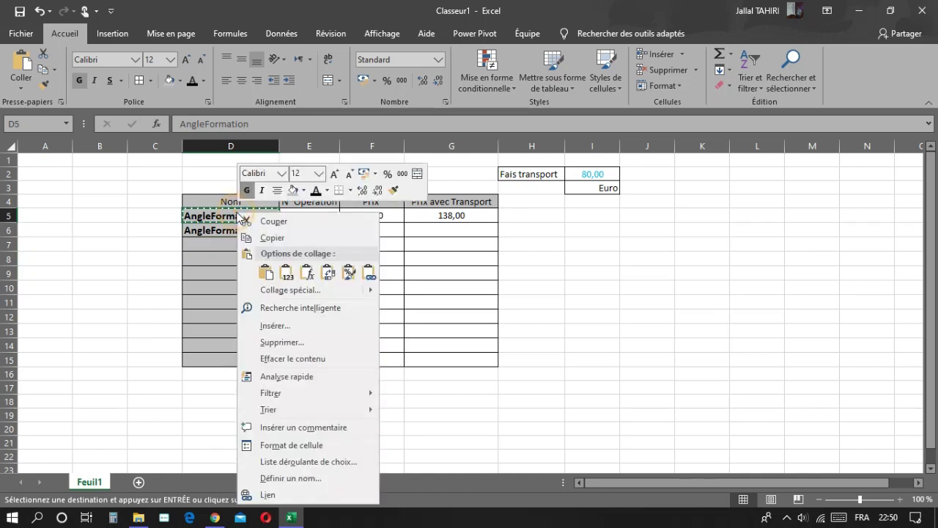
{"action": "left_click", "coordinate": [229, 242]}
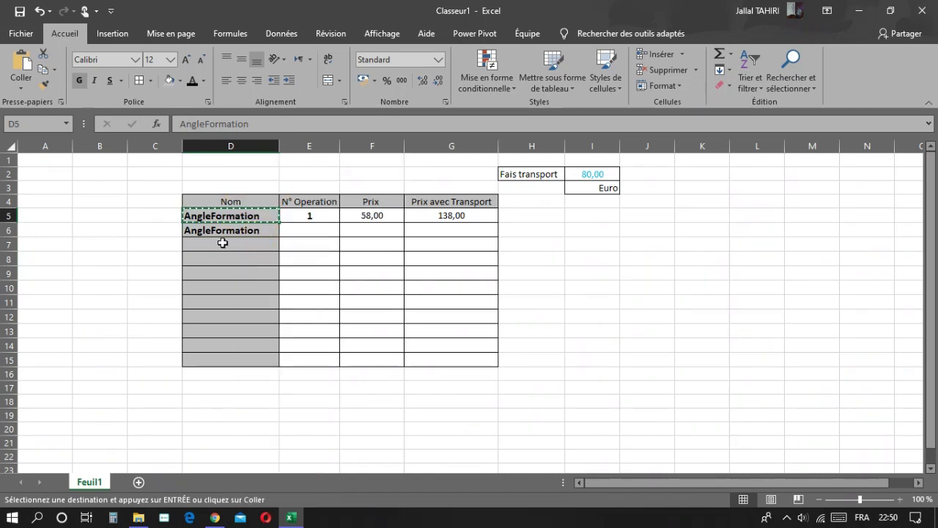
{"action": "right_click", "coordinate": [225, 245]}
{"action": "left_click", "coordinate": [252, 275]}
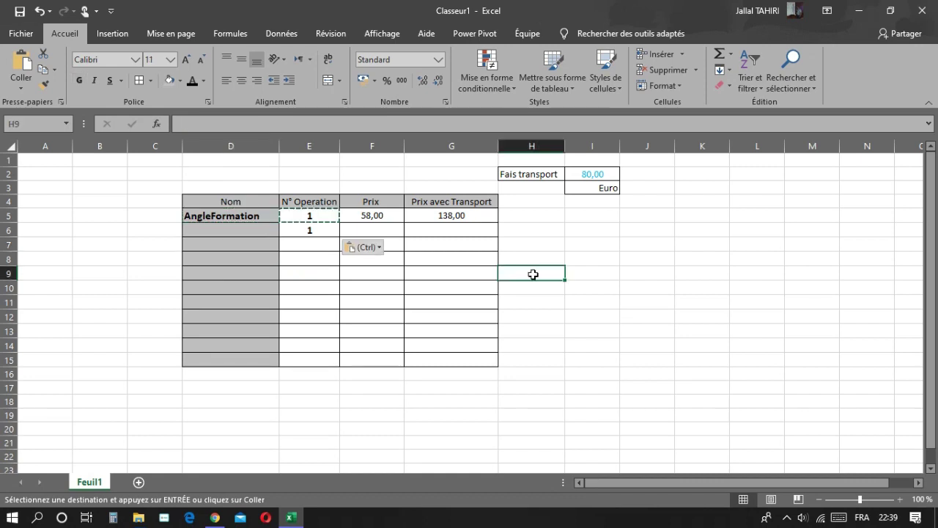
{"action": "key", "text": "Escape"}
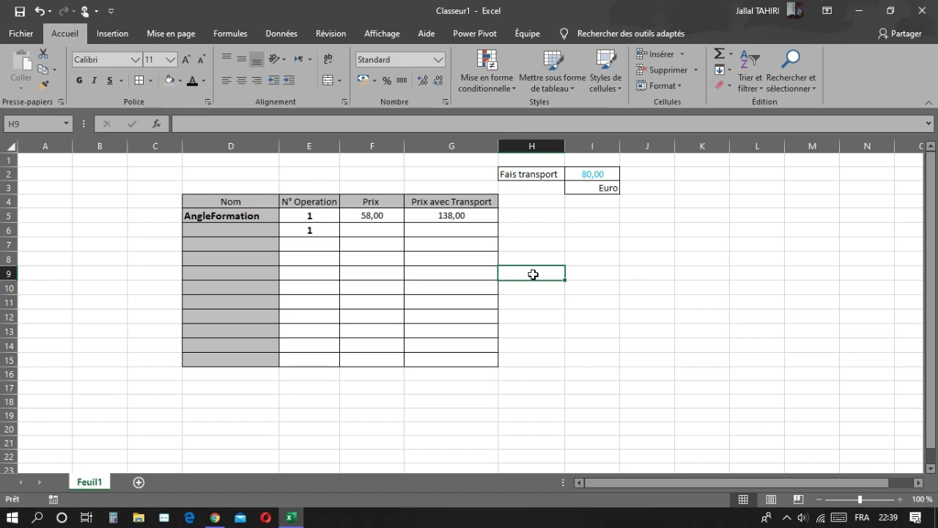
- Undo the stray 1 in E6 and fill AngleFormation down from D5 to D15
{"action": "key", "text": "ctrl+z"}
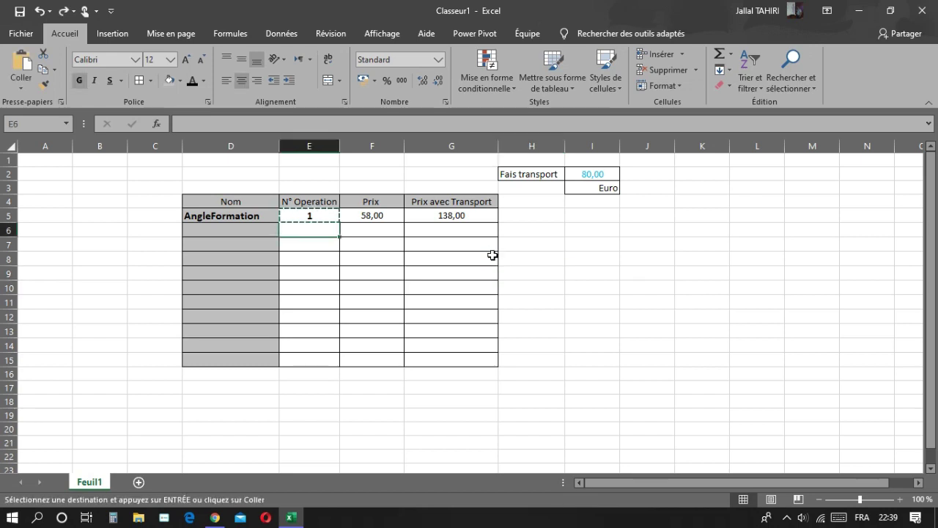
{"action": "key", "text": "Escape"}
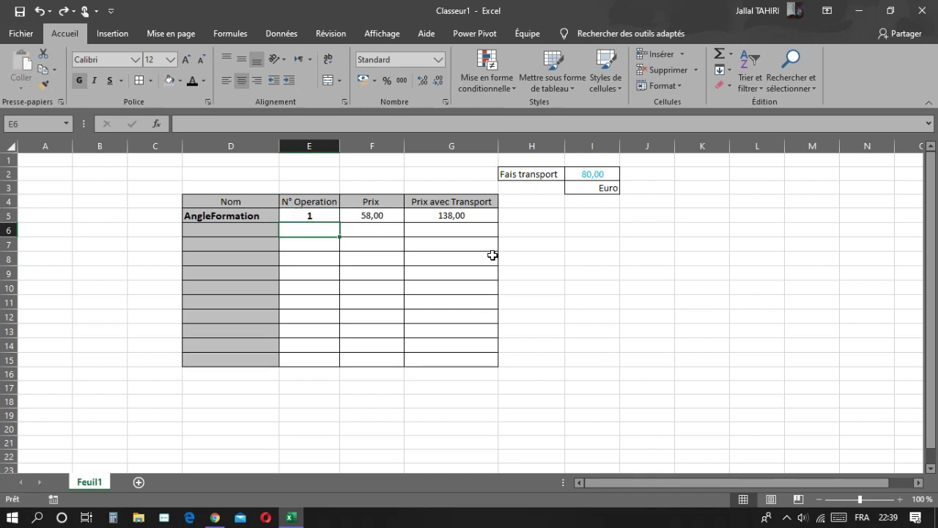
{"action": "left_click", "coordinate": [254, 218]}
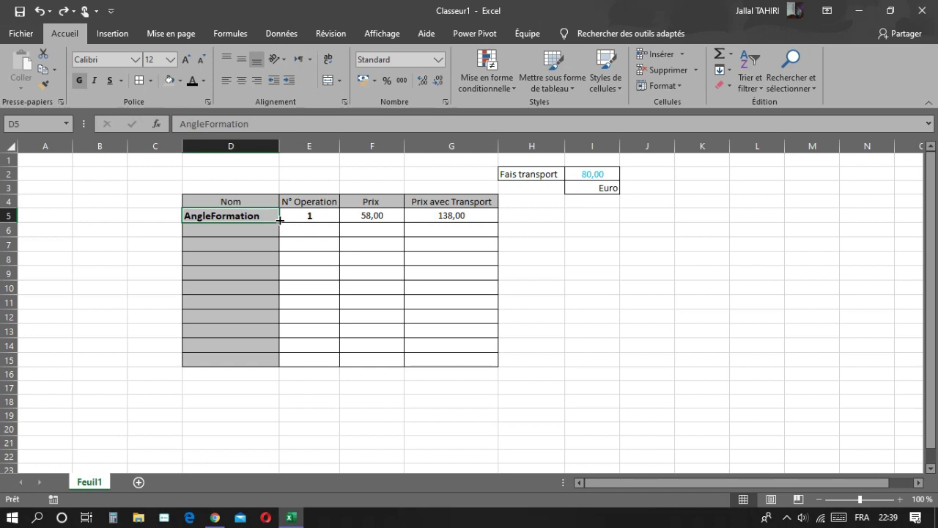
{"action": "left_click_drag", "start_coordinate": [281, 223], "coordinate": [269, 216]}
{"action": "left_click_drag", "start_coordinate": [279, 222], "coordinate": [279, 223]}
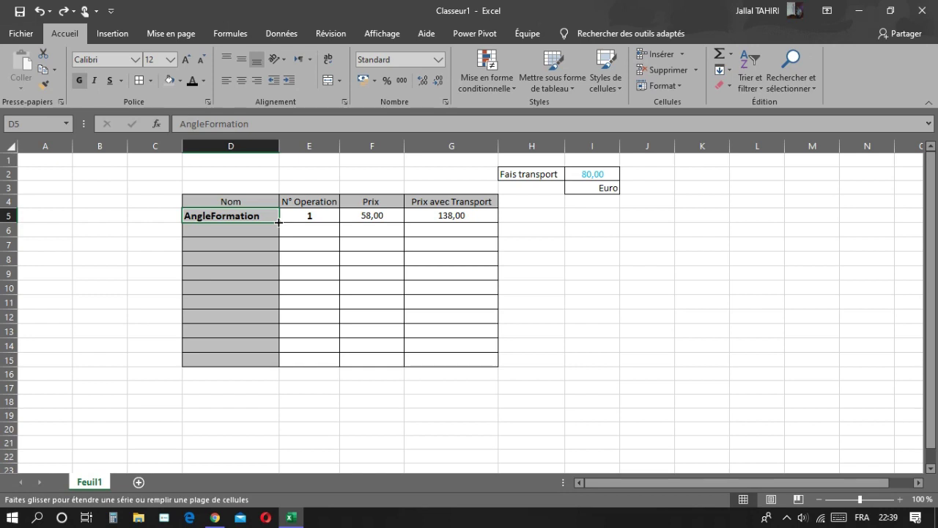
{"action": "left_click_drag", "start_coordinate": [279, 222], "coordinate": [249, 361]}
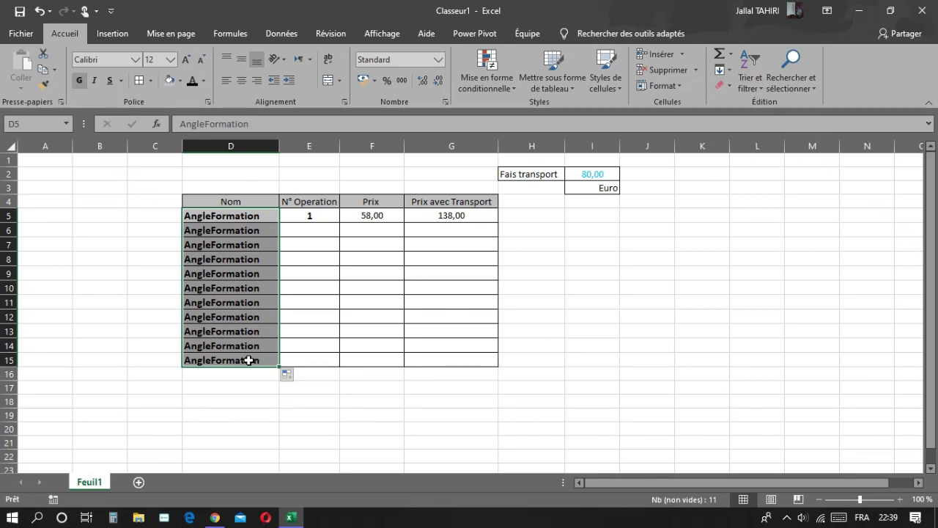
{"action": "left_click", "coordinate": [310, 216]}
- Fill E5 down to E15 and switch Auto Fill to Incrémenter une série, numbering 1–11
{"action": "left_click_drag", "start_coordinate": [339, 222], "coordinate": [327, 288]}
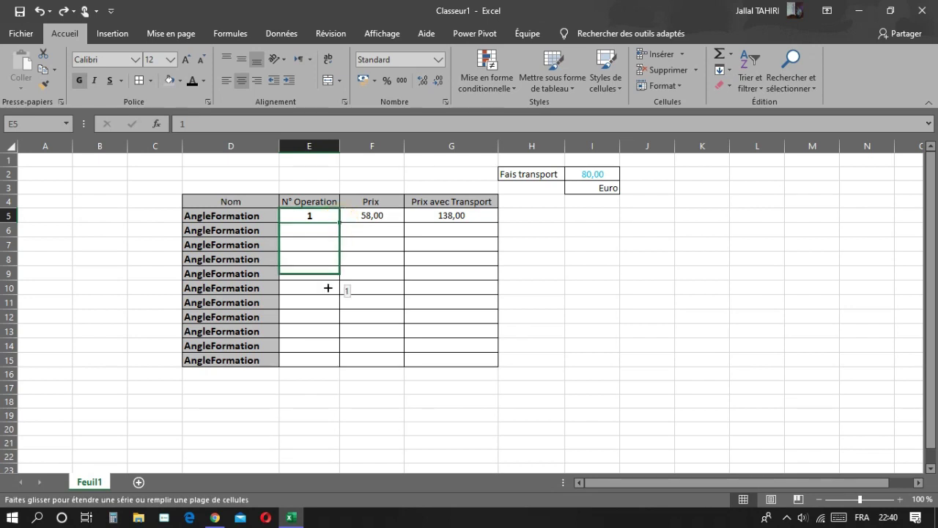
{"action": "left_click_drag", "start_coordinate": [327, 289], "coordinate": [319, 363]}
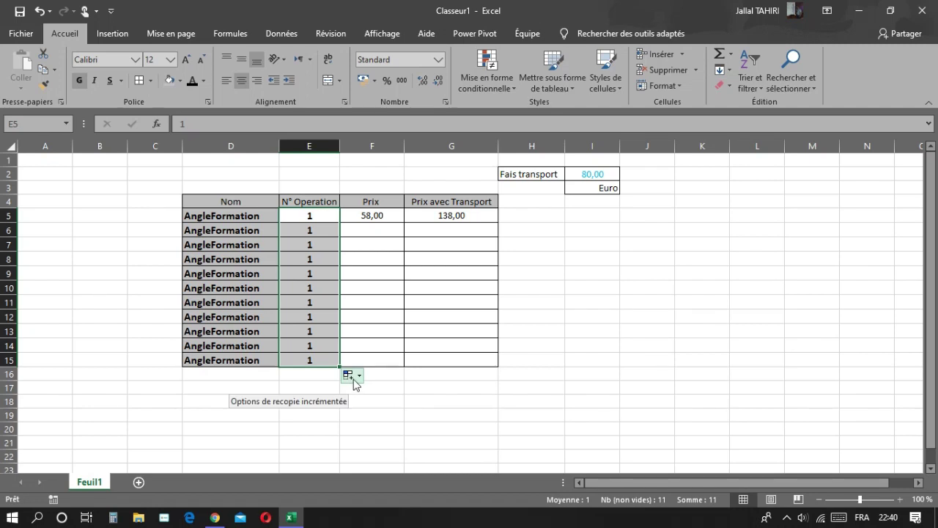
{"action": "left_click", "coordinate": [354, 377]}
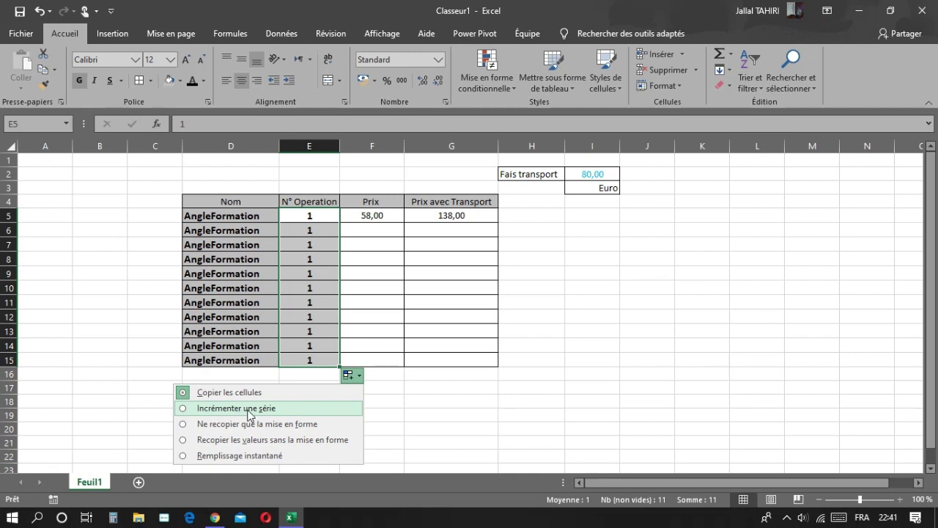
{"action": "left_click", "coordinate": [257, 410]}
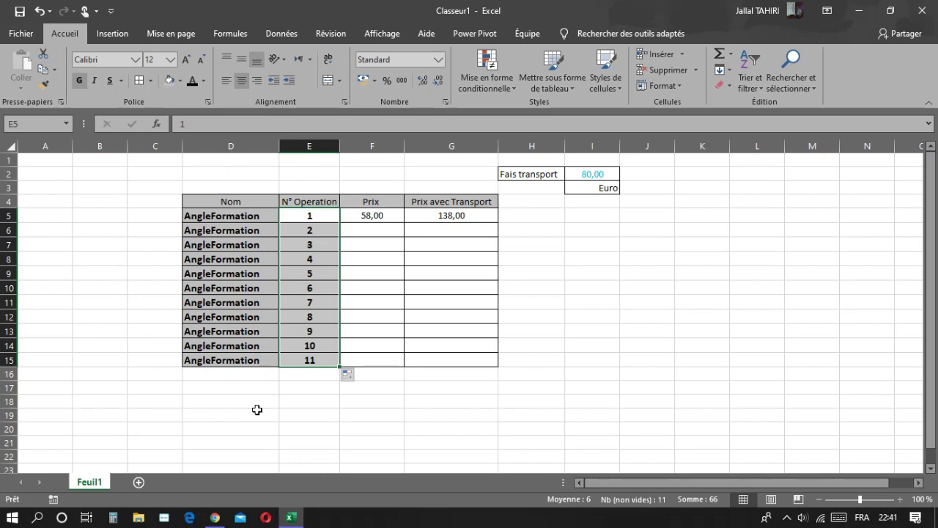
- Check G5's =SOMME(F5+I2) formula and fill the 58,00 price down from F5 to F15
{"action": "left_click", "coordinate": [389, 214]}
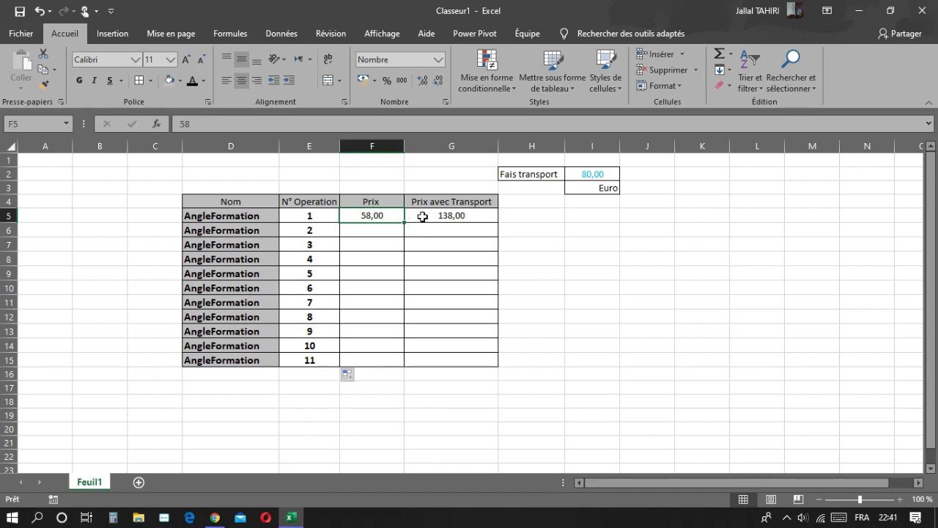
{"action": "left_click", "coordinate": [422, 216]}
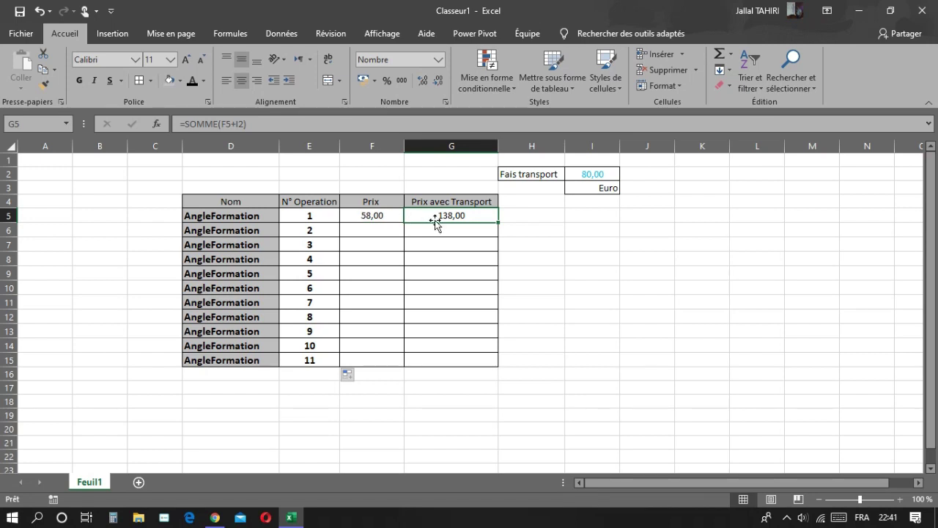
{"action": "left_click", "coordinate": [588, 175]}
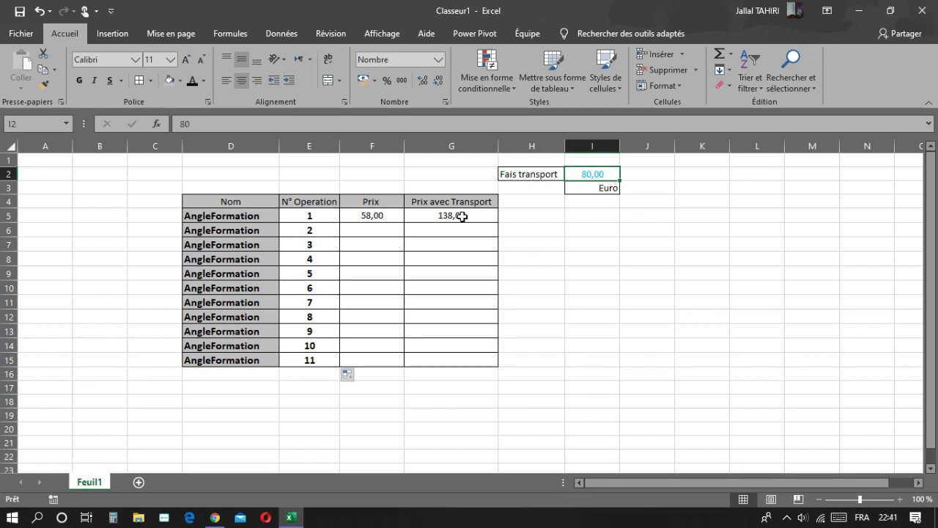
{"action": "left_click", "coordinate": [383, 216]}
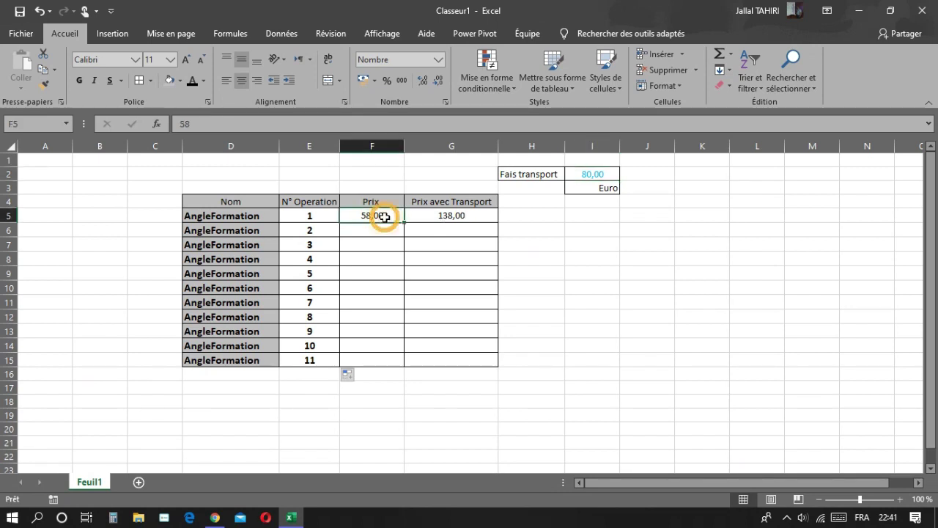
{"action": "left_click_drag", "start_coordinate": [404, 223], "coordinate": [387, 365]}
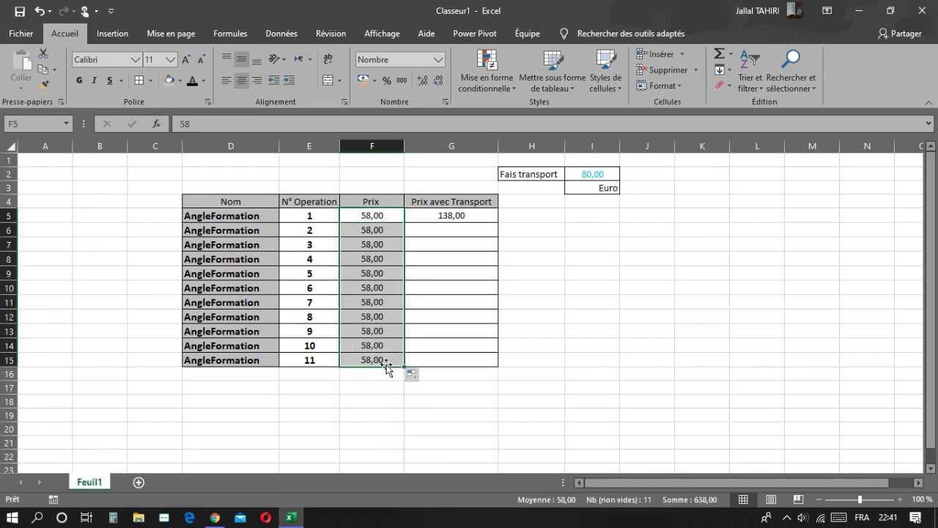
{"action": "left_click", "coordinate": [489, 218]}
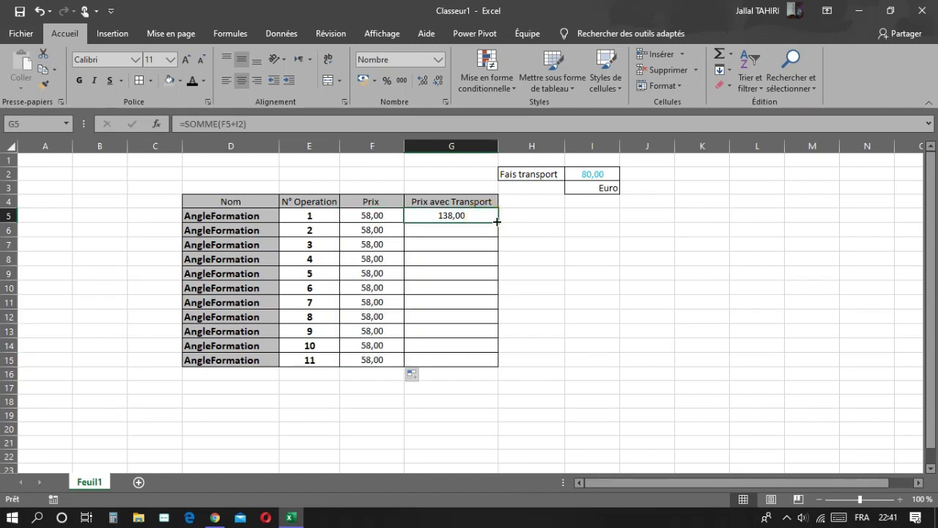
- Copy G5's transport formula down to G15, then recheck G5, F5 and the I2 fee
{"action": "left_click_drag", "start_coordinate": [497, 220], "coordinate": [479, 360]}
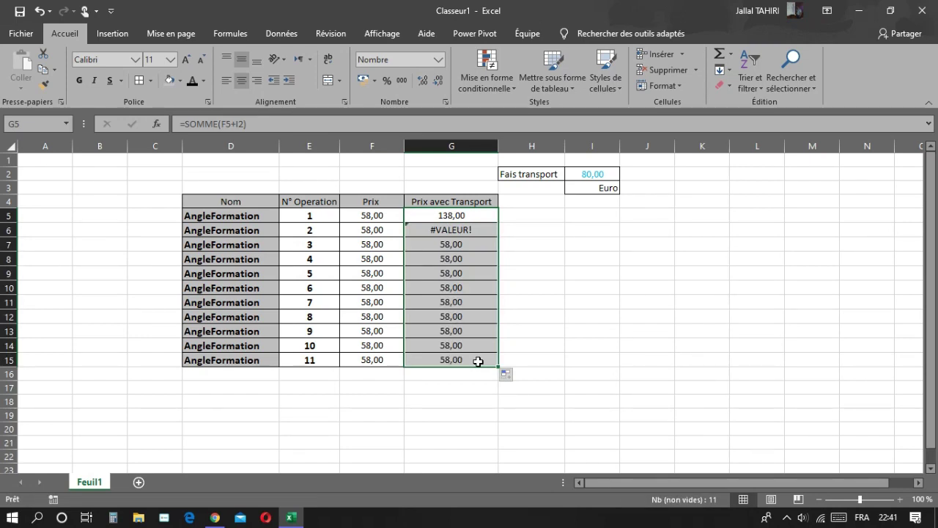
{"action": "left_click", "coordinate": [476, 231]}
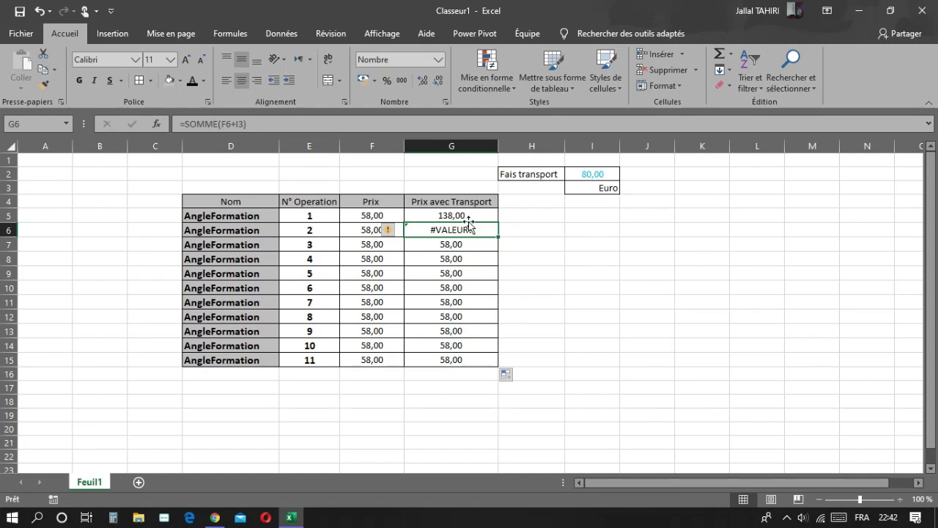
{"action": "left_click", "coordinate": [463, 215]}
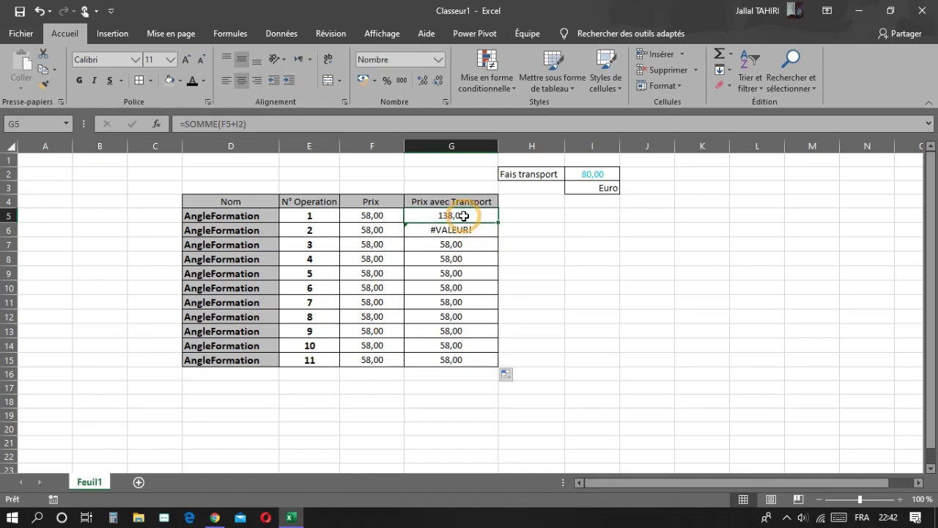
{"action": "left_click", "coordinate": [383, 215]}
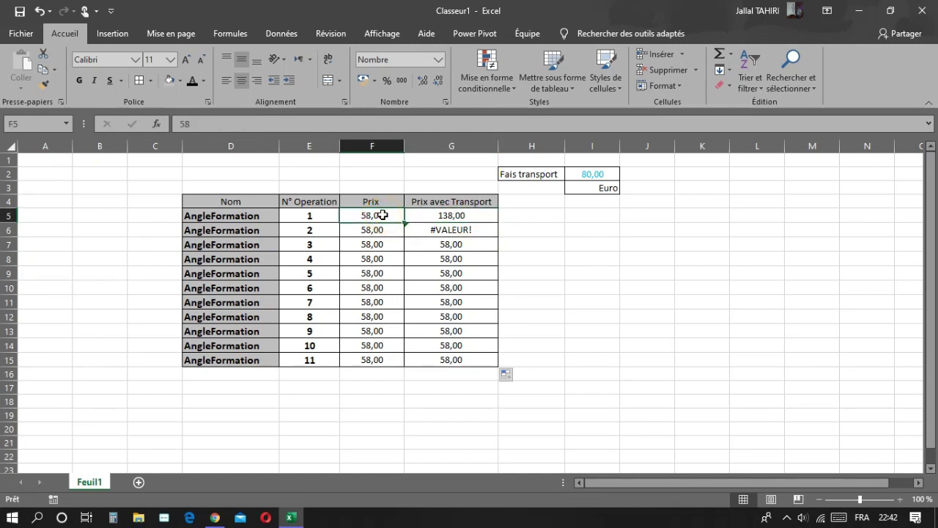
{"action": "left_click", "coordinate": [595, 171]}
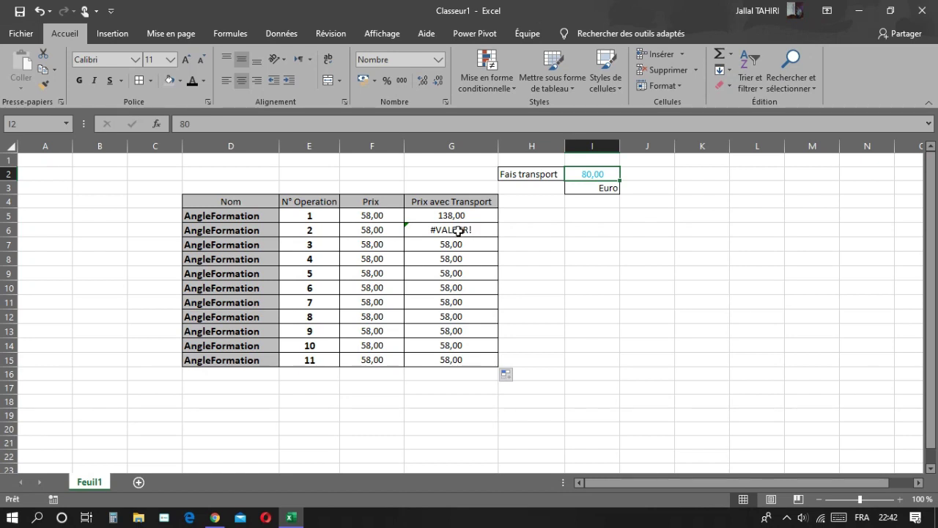
- Inspect the G6–G10 formulas, seeing the fee reference shifted from I2 to I3 and below
{"action": "left_click", "coordinate": [458, 230]}
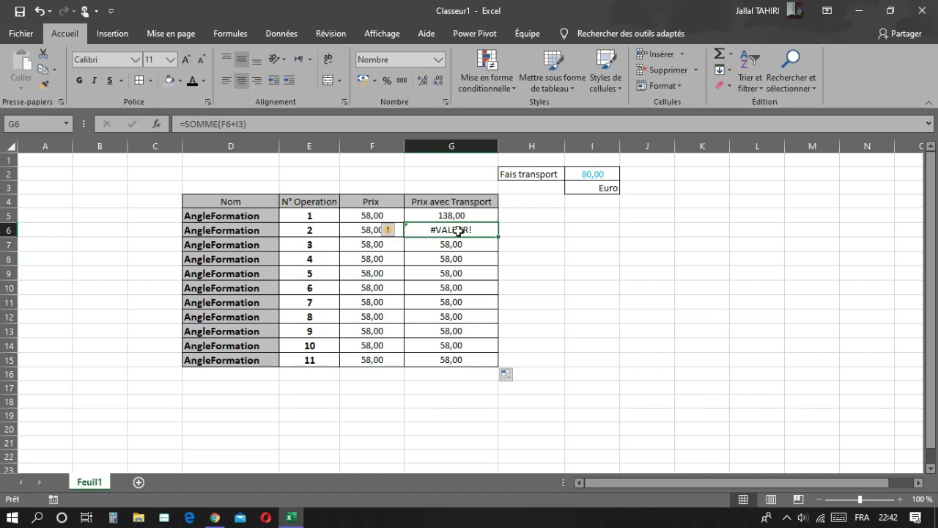
{"action": "left_click", "coordinate": [604, 188]}
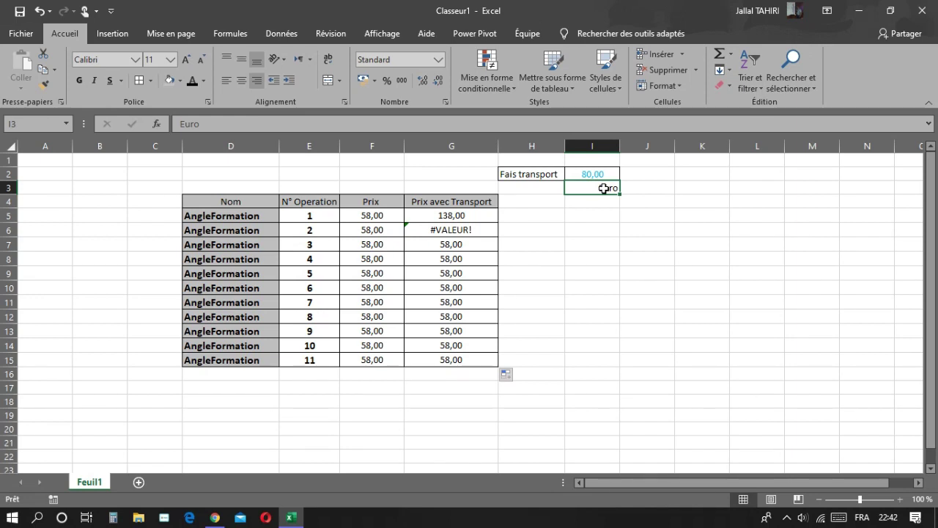
{"action": "left_click", "coordinate": [465, 232]}
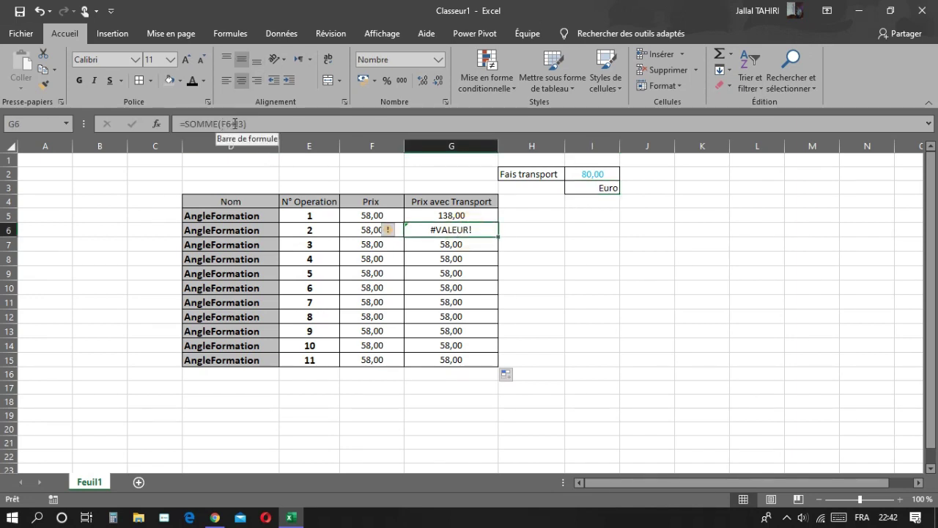
{"action": "left_click", "coordinate": [465, 245]}
{"action": "left_click", "coordinate": [466, 258]}
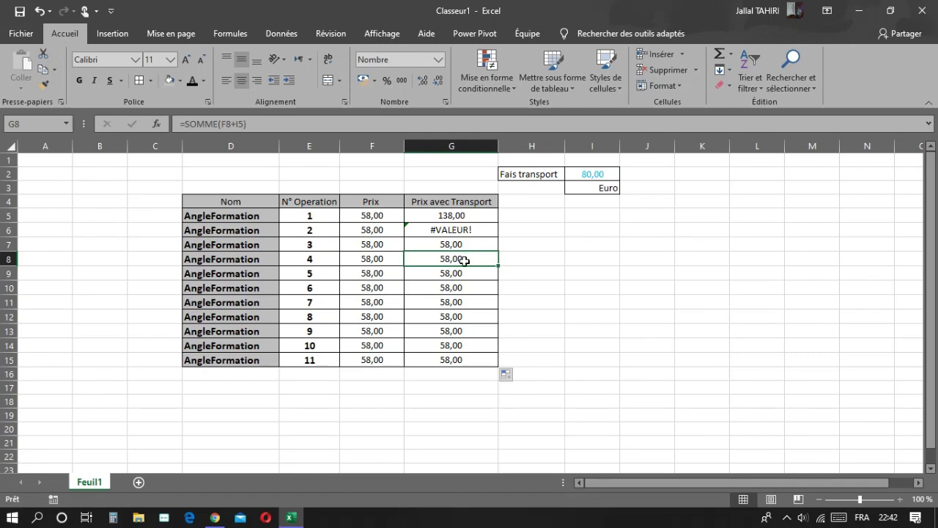
{"action": "left_click", "coordinate": [463, 272]}
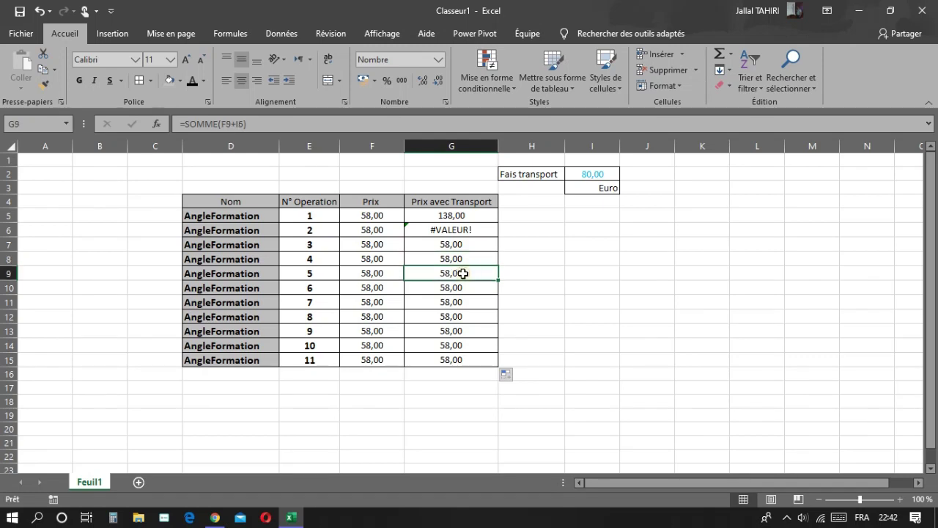
{"action": "left_click", "coordinate": [465, 288]}
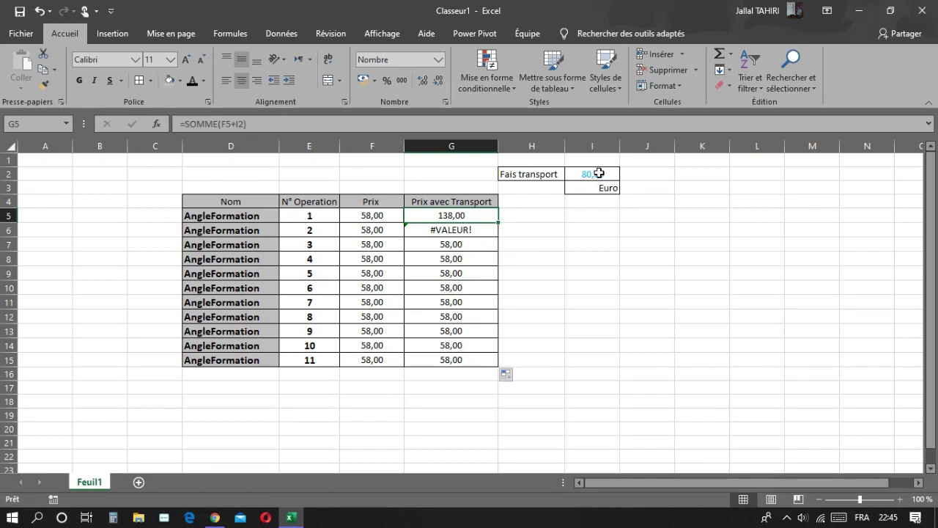
- Edit G5's formula to lock the fee reference as =SOMME(F5+$I$2)
{"action": "left_click", "coordinate": [599, 173]}
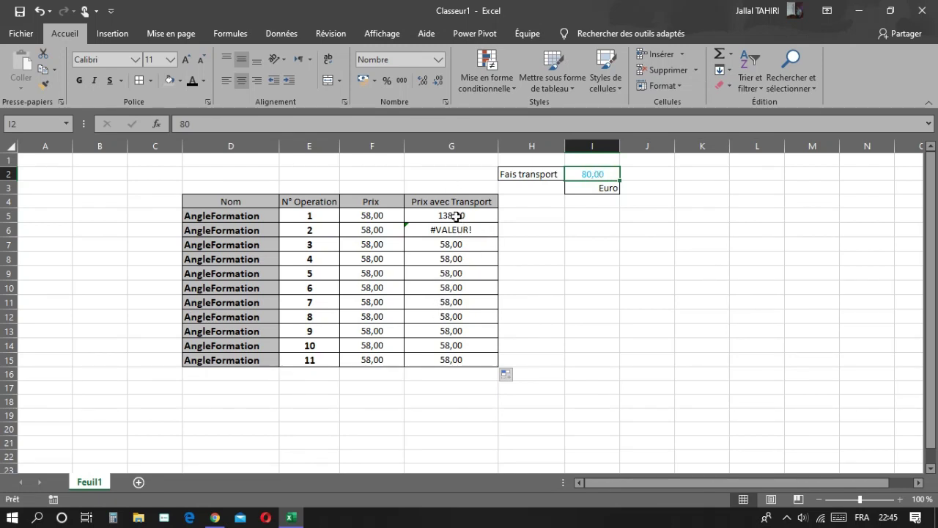
{"action": "left_click", "coordinate": [456, 217]}
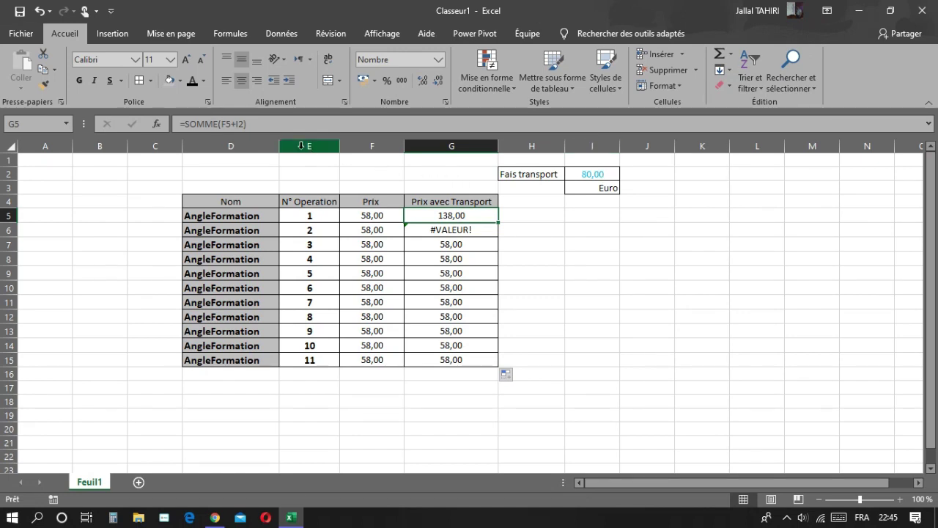
{"action": "left_click", "coordinate": [239, 124]}
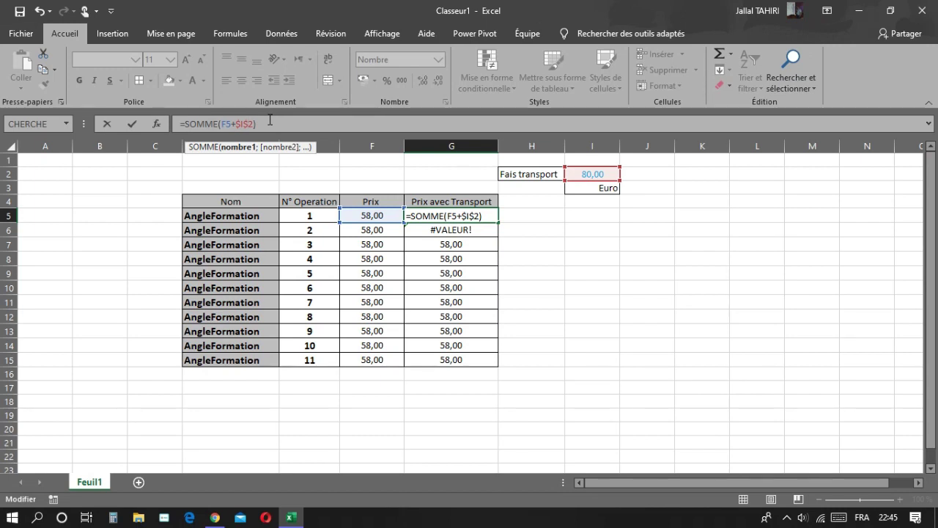
- Confirm the $I$2 formula and verify rows 7 and 11 now show 138,00
{"action": "key", "text": "Return"}
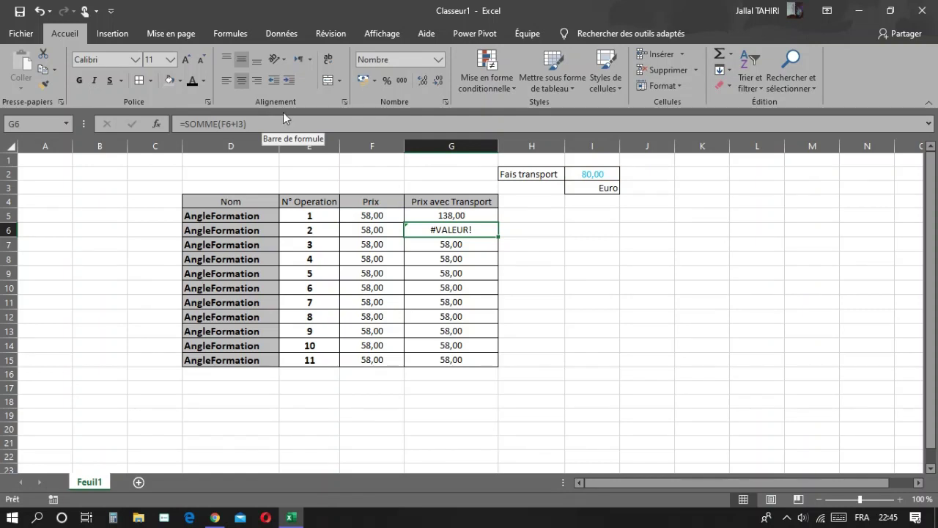
{"action": "left_click", "coordinate": [363, 213]}
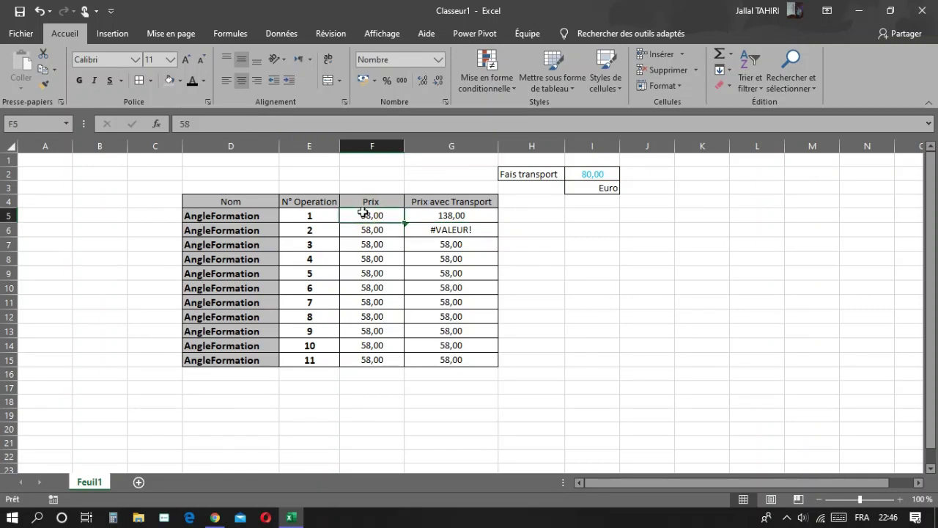
{"action": "left_click", "coordinate": [466, 248]}
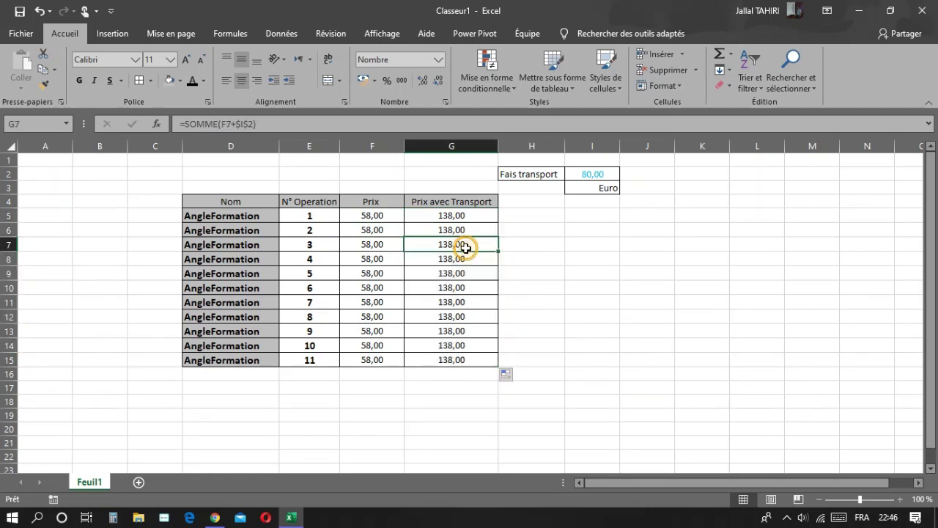
{"action": "left_click", "coordinate": [446, 299]}
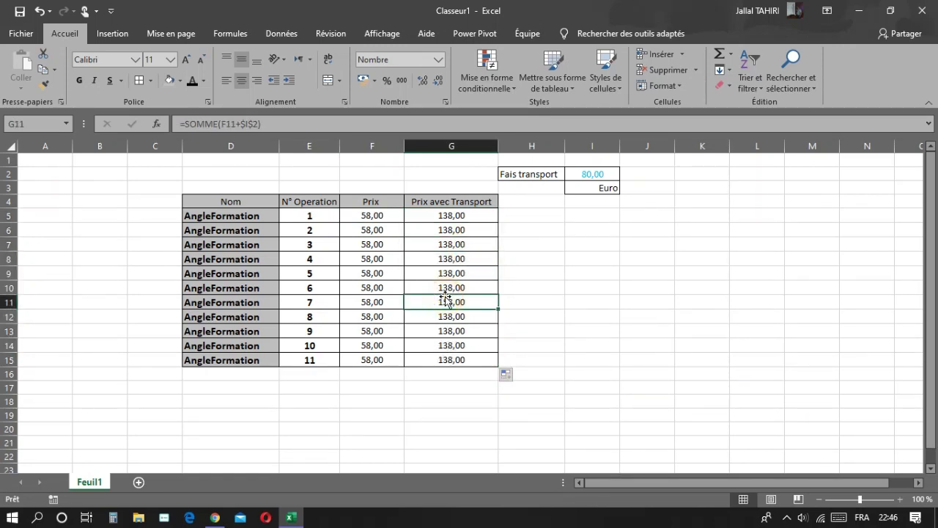